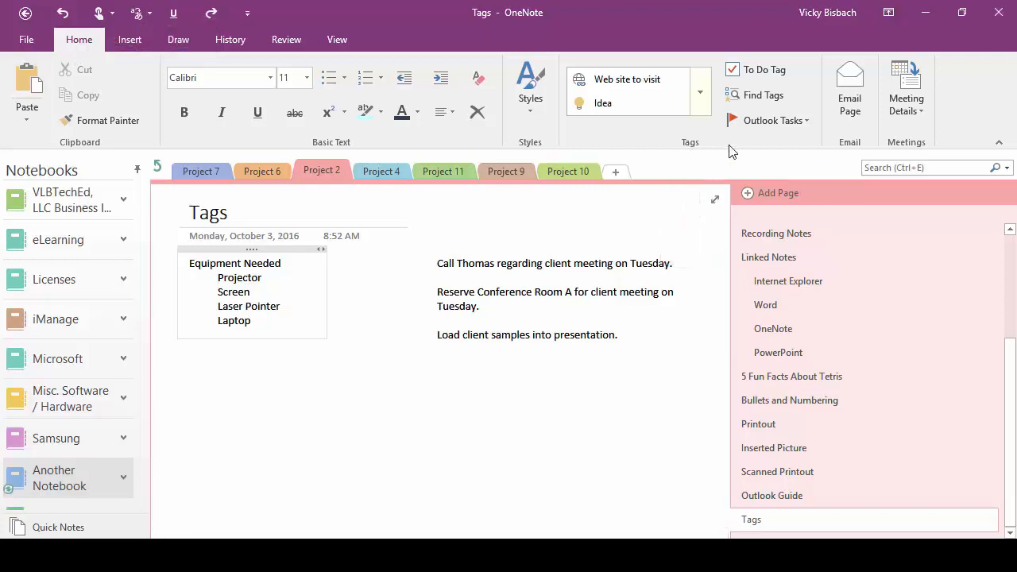
Step: Scroll through the full Tags gallery to view the available tags, then close it
click(700, 97)
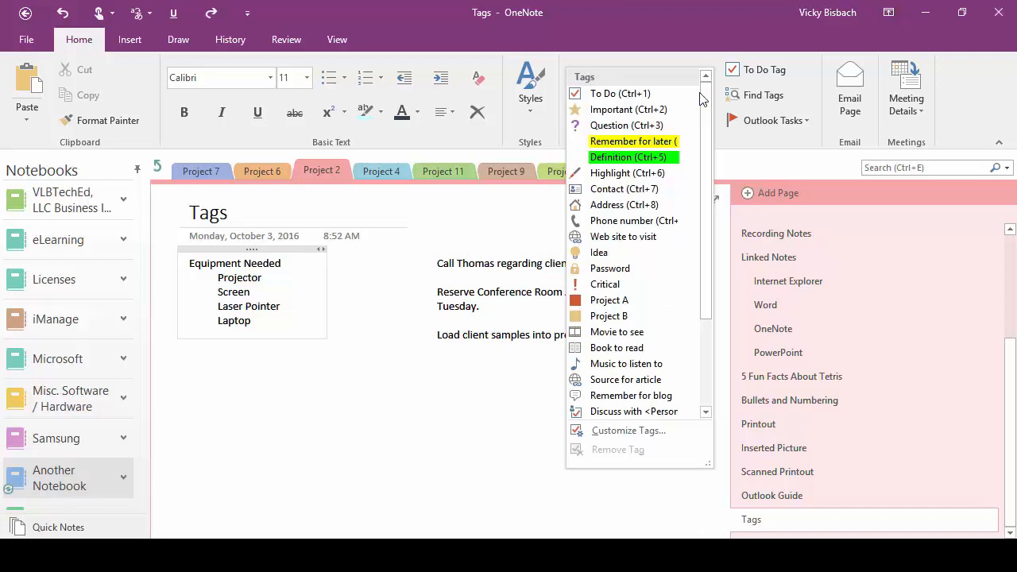
mouse_move(700, 96)
mouse_down()
mouse_move(706, 228)
mouse_move(708, 147)
mouse_move(708, 200)
mouse_up()
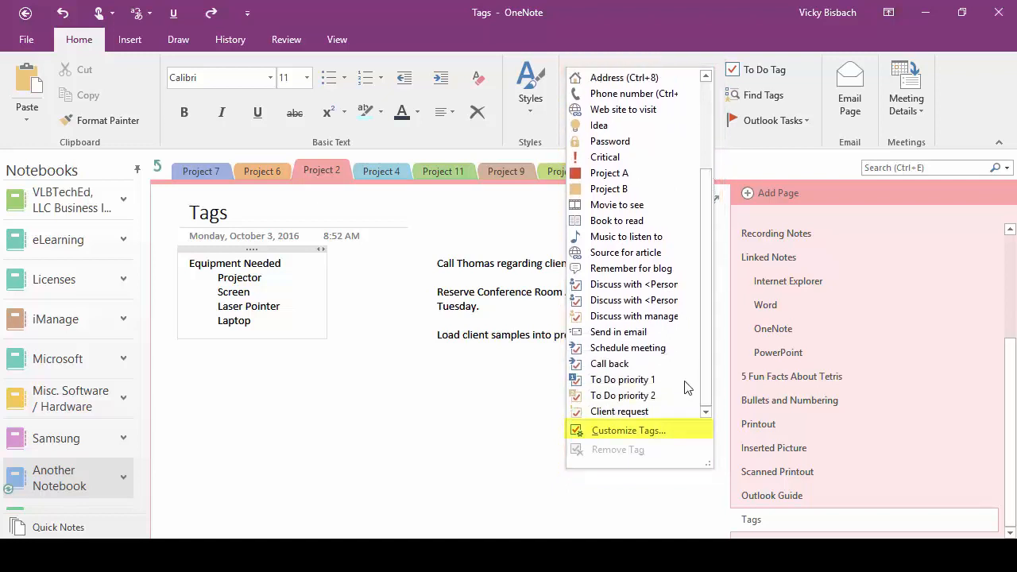
drag(703, 359, 705, 264)
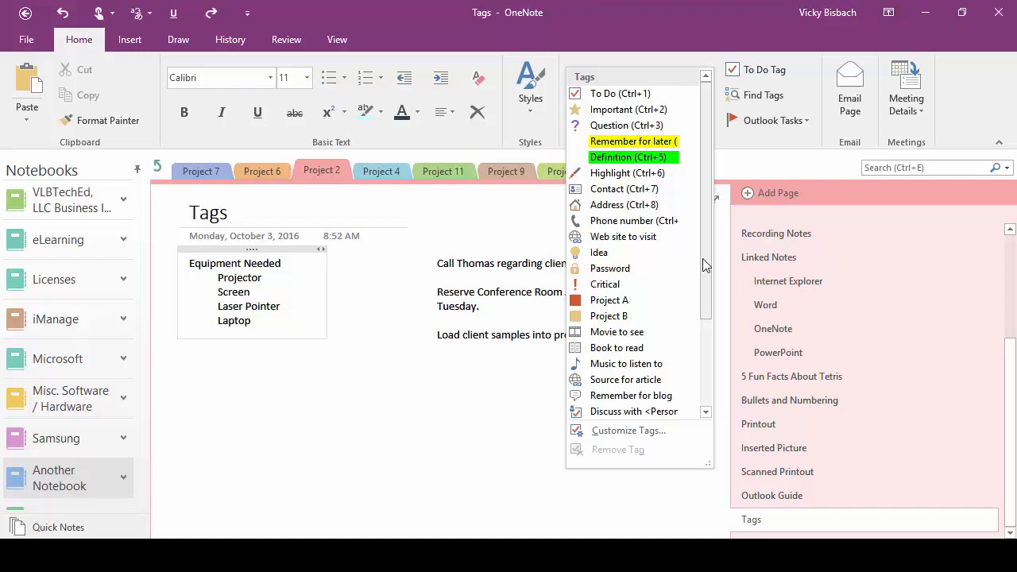
key(Escape)
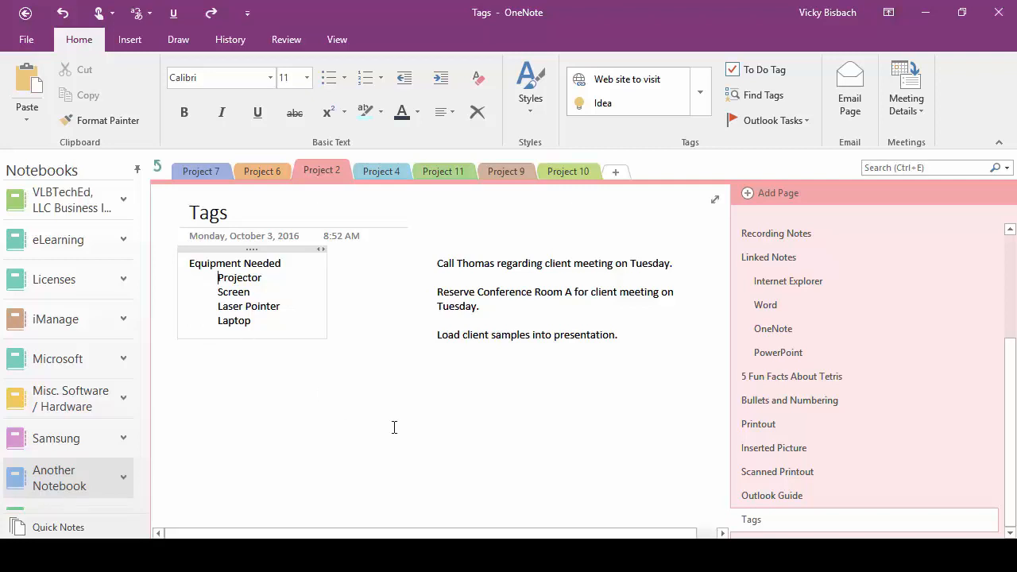
Step: Add To Do checkboxes to Projector, Screen, Laser Pointer and Laptop, and tick Projector as done
click(219, 277)
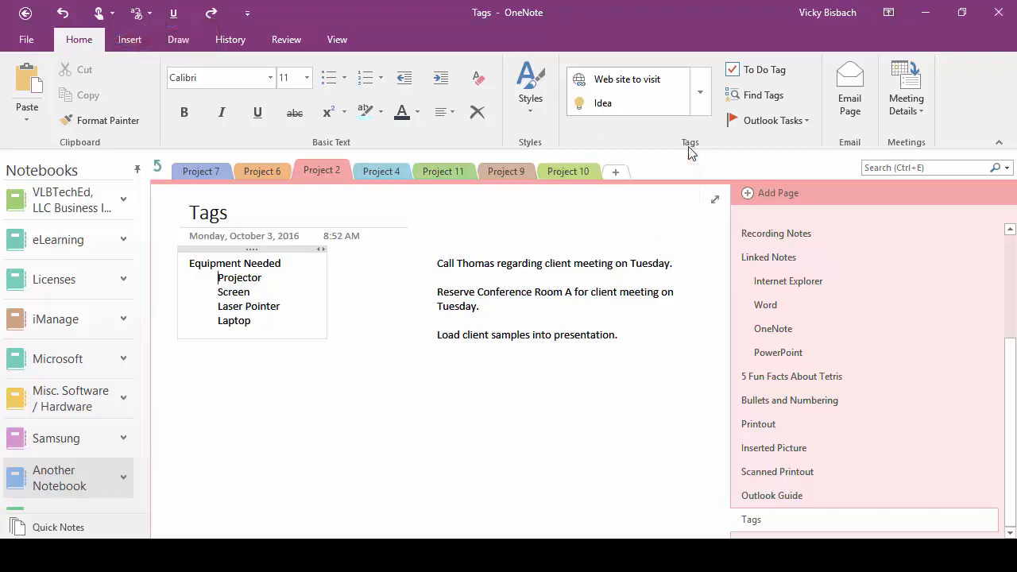
click(753, 72)
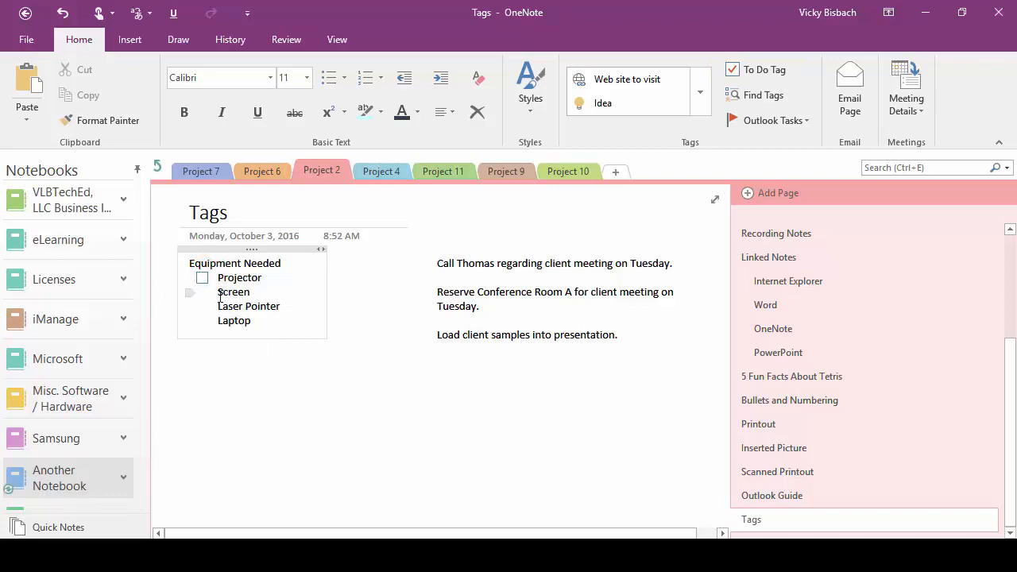
drag(219, 293, 262, 320)
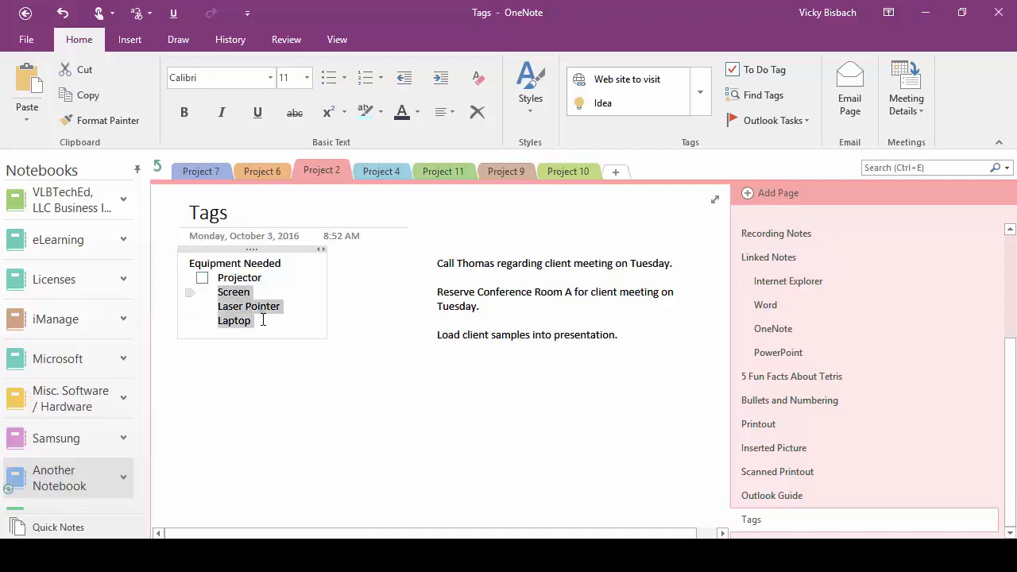
click(769, 69)
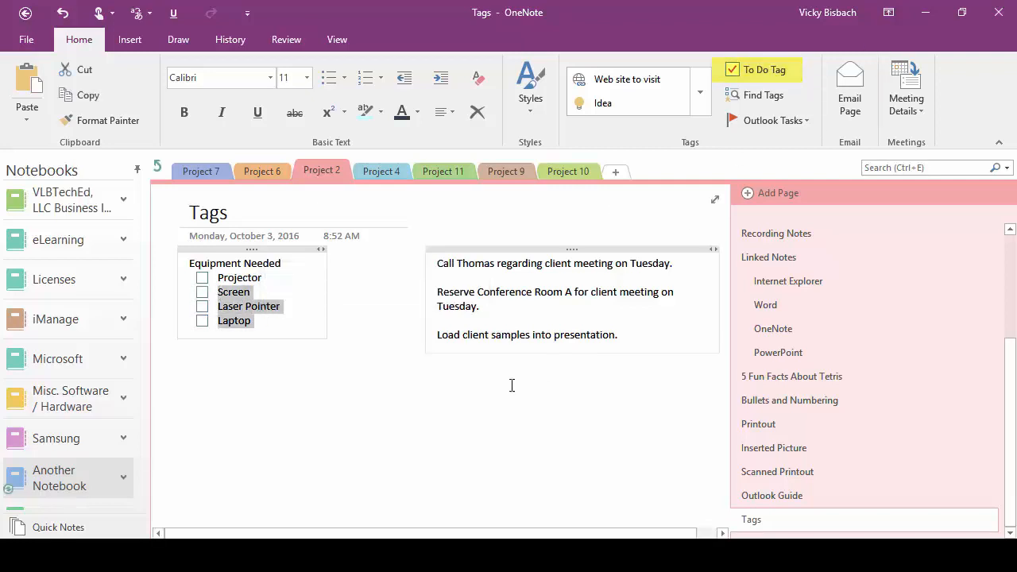
click(337, 417)
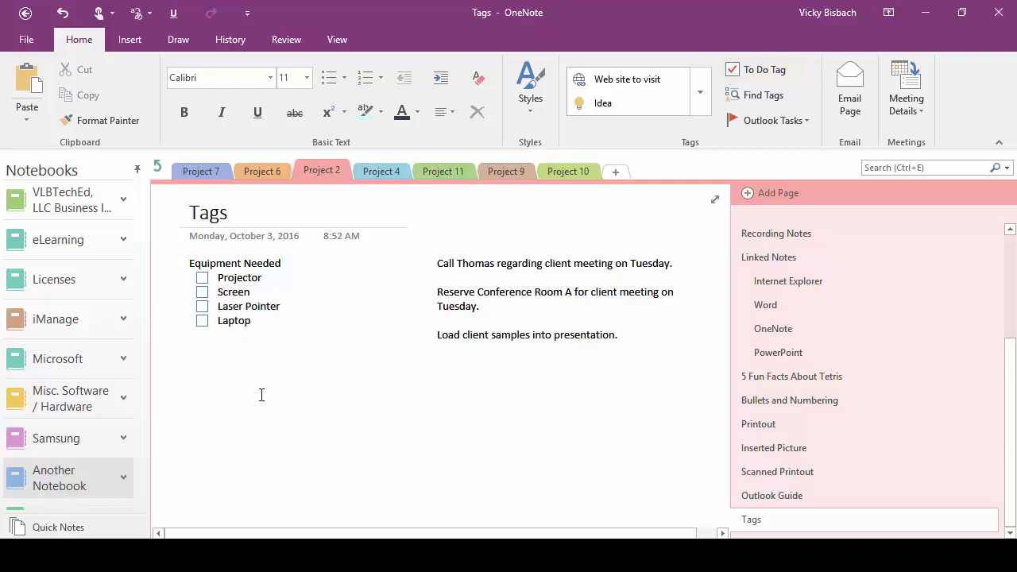
click(201, 277)
click(433, 265)
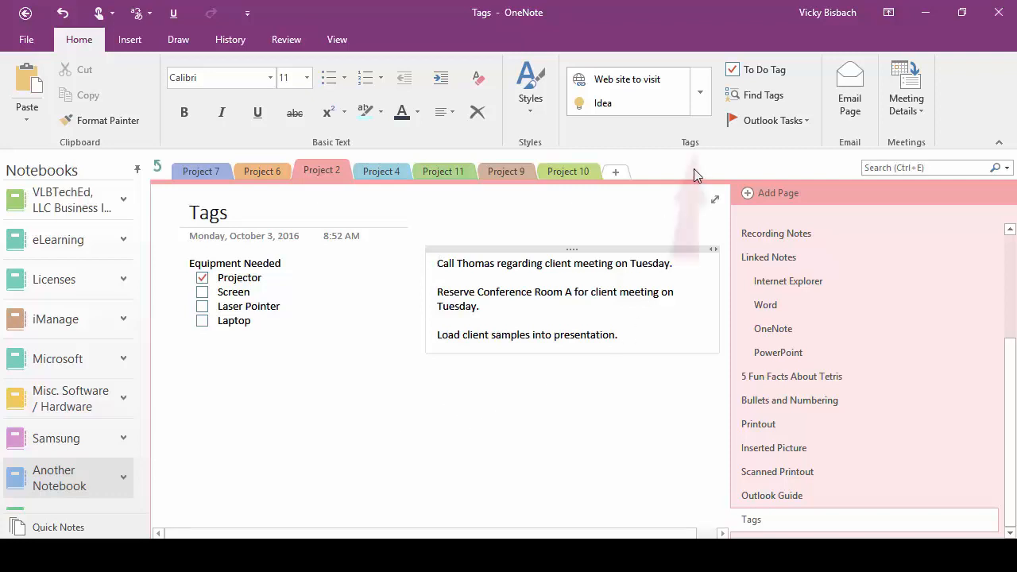
Step: Tag the call reminder Remember for later, the conference room line Important, and client samples Idea
click(702, 95)
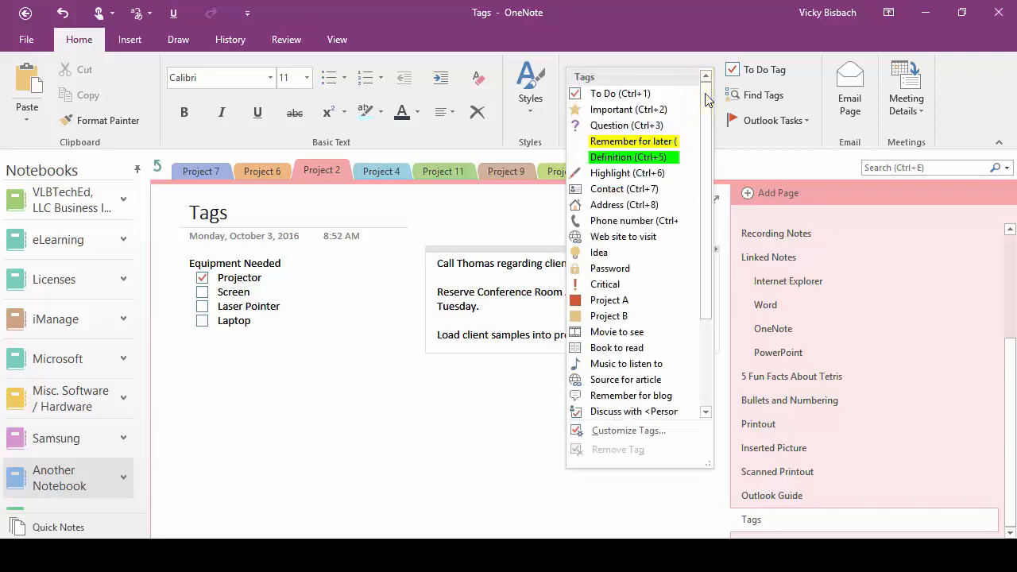
click(654, 140)
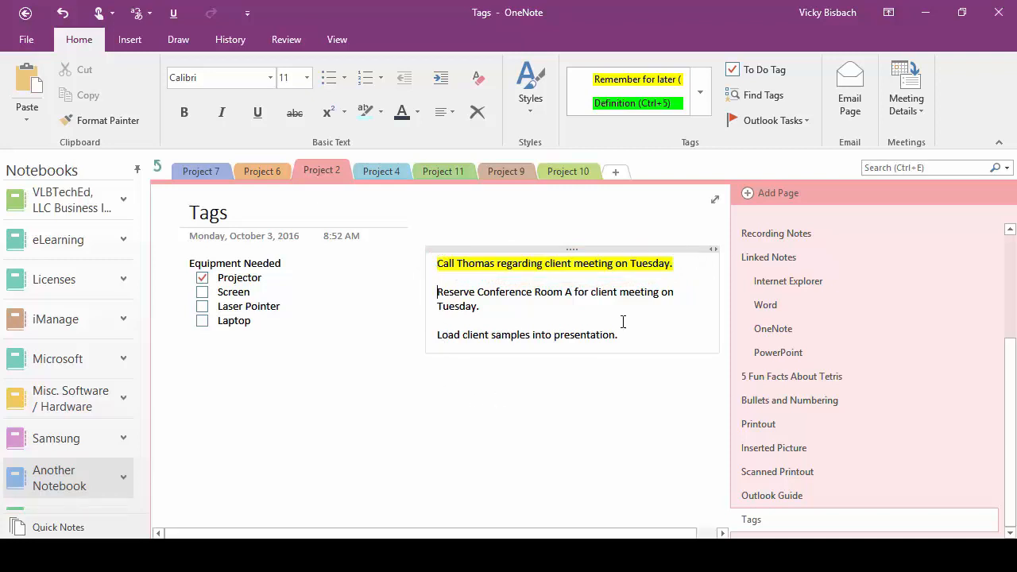
click(702, 97)
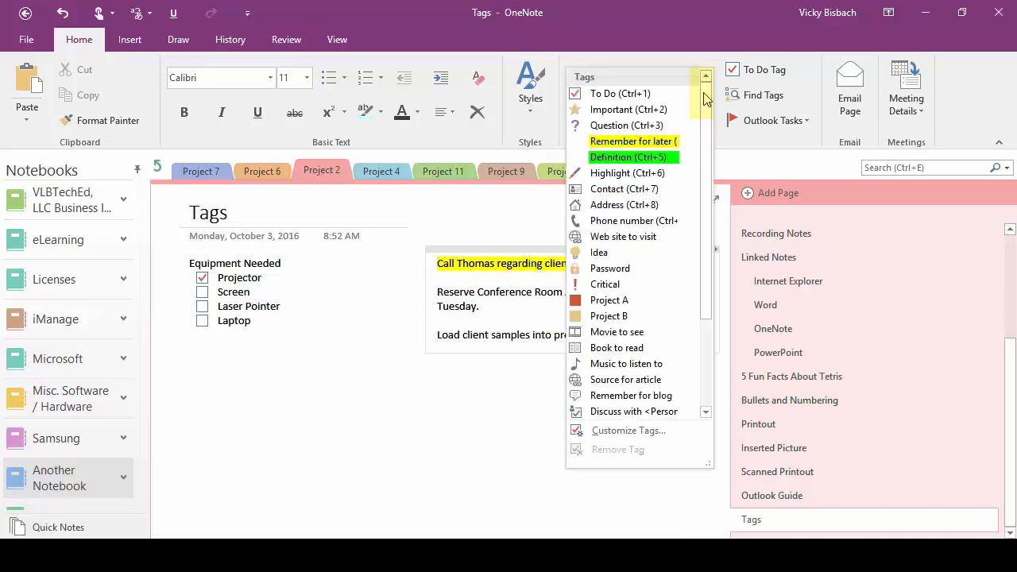
click(631, 112)
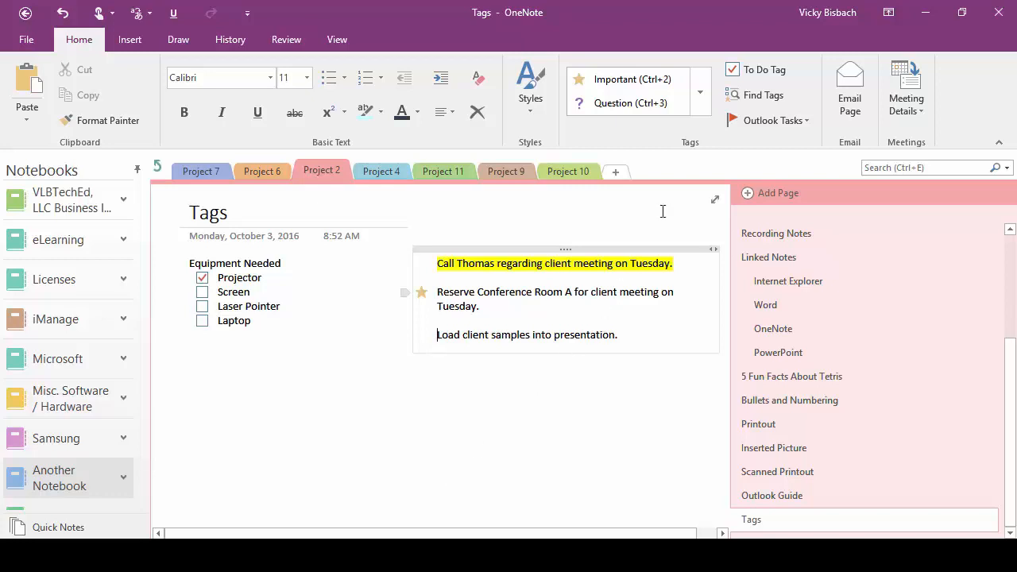
click(699, 98)
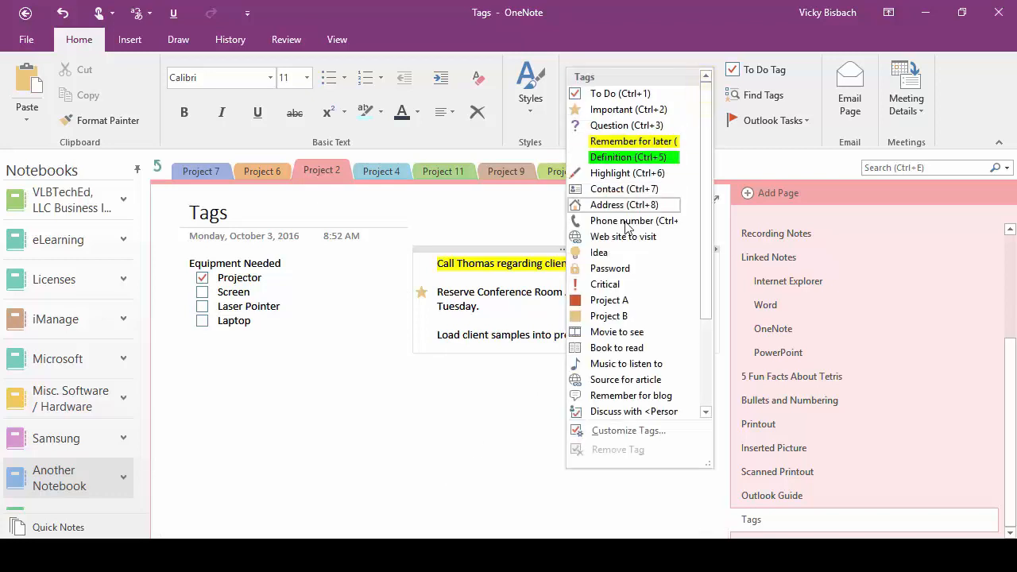
click(610, 254)
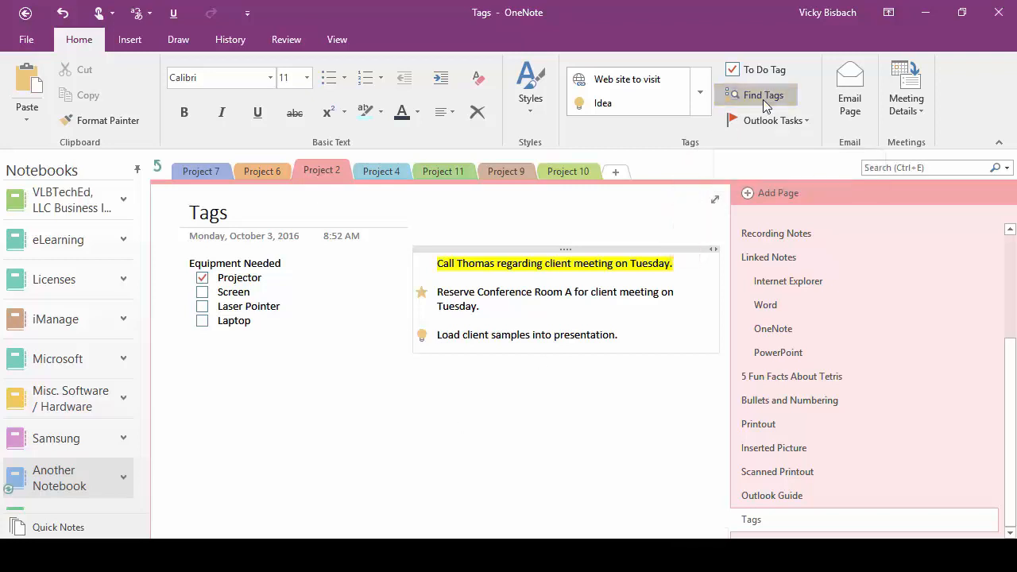
Step: Open the Tags Summary pane with tags grouped by Tag name
click(763, 99)
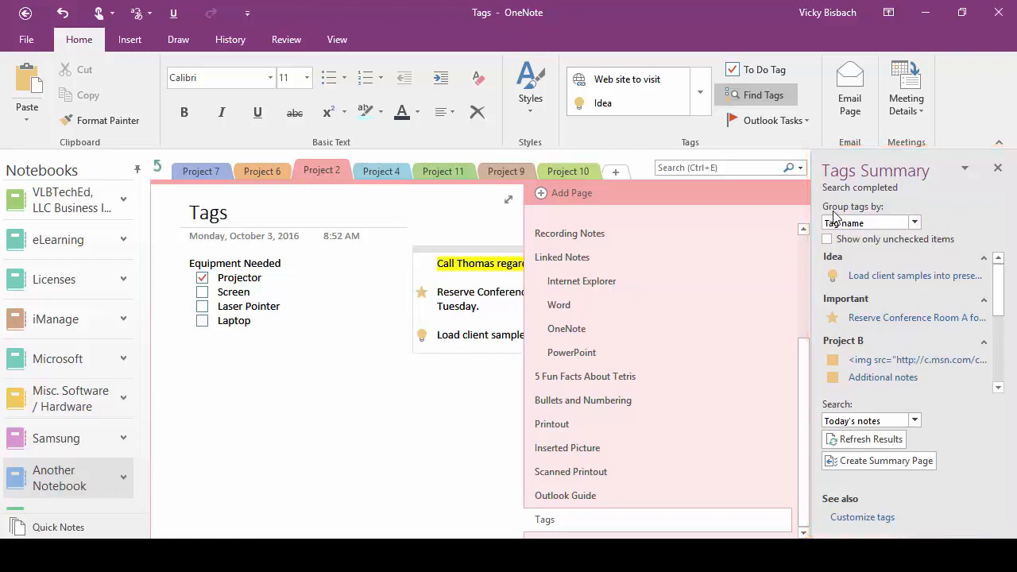
click(915, 223)
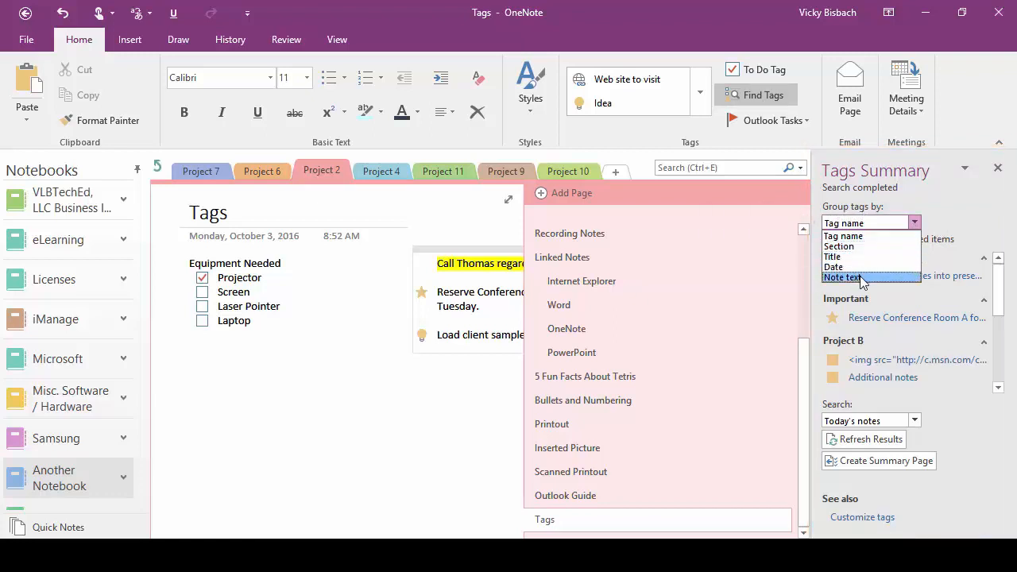
click(880, 235)
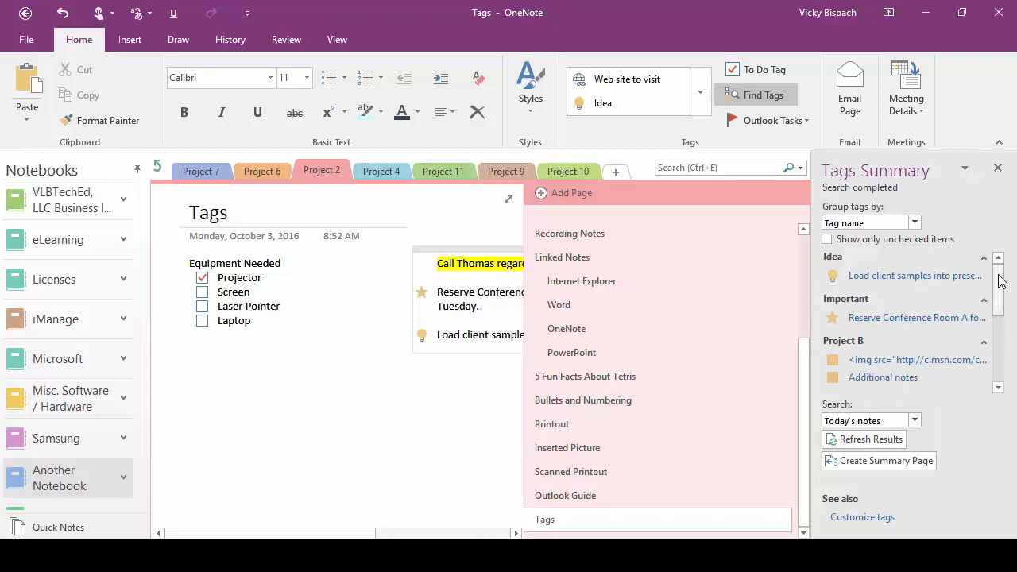
Step: Leave 'Show only unchecked items' off so every tag group is listed, and show the Search scope choices
click(827, 240)
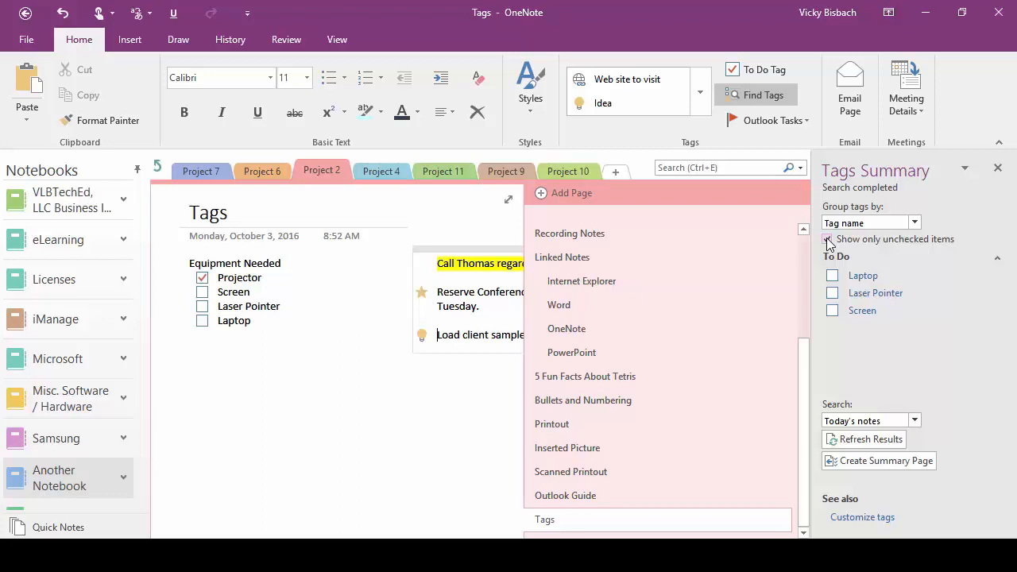
click(827, 240)
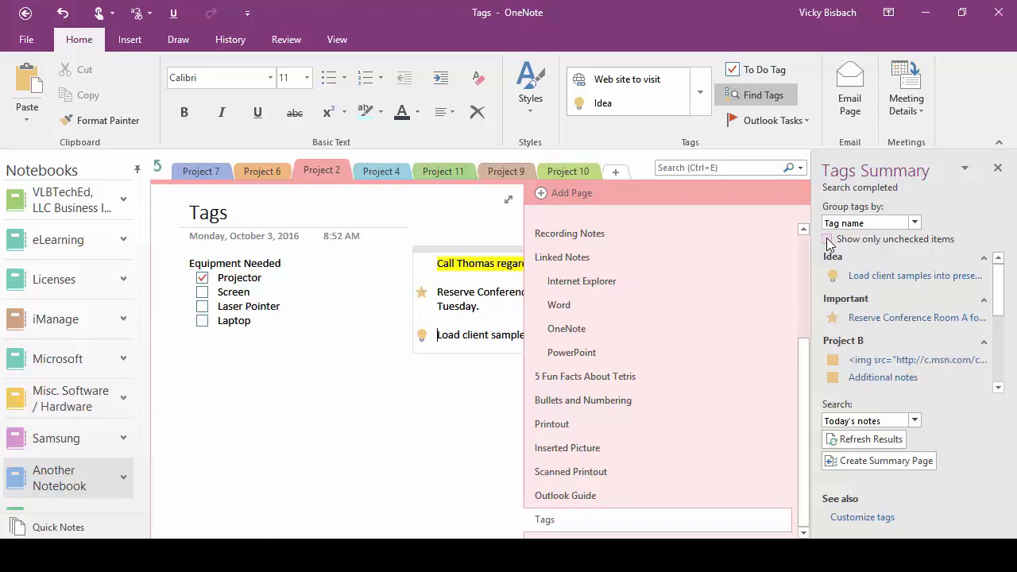
click(827, 240)
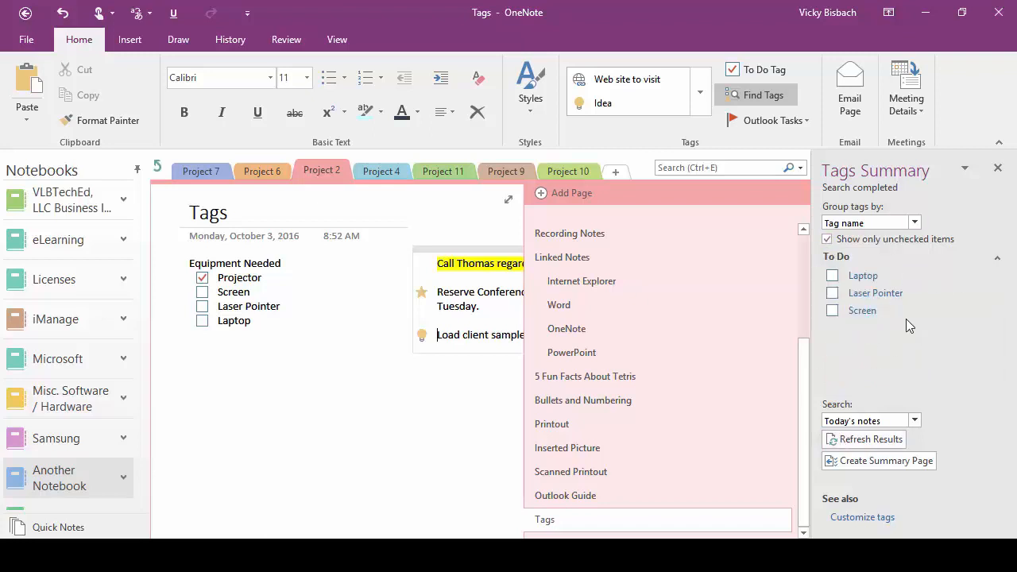
click(827, 239)
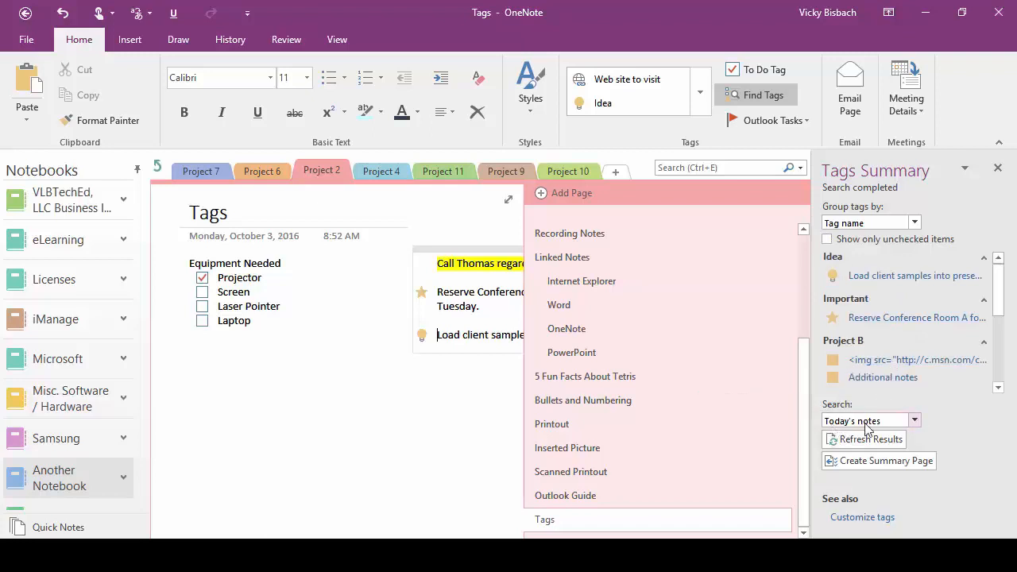
click(914, 420)
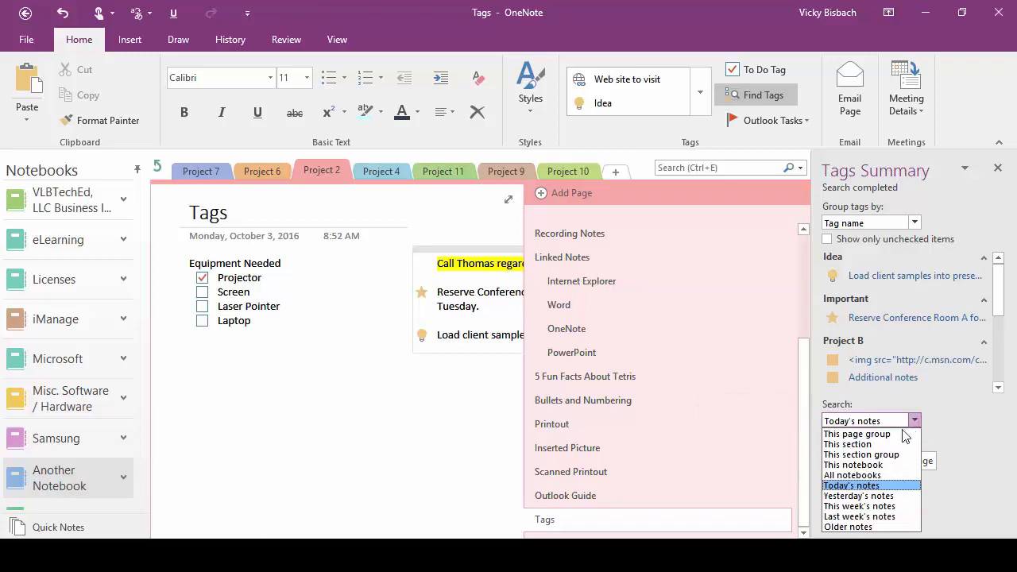
Step: Set the tag search scope to This notebook
click(869, 475)
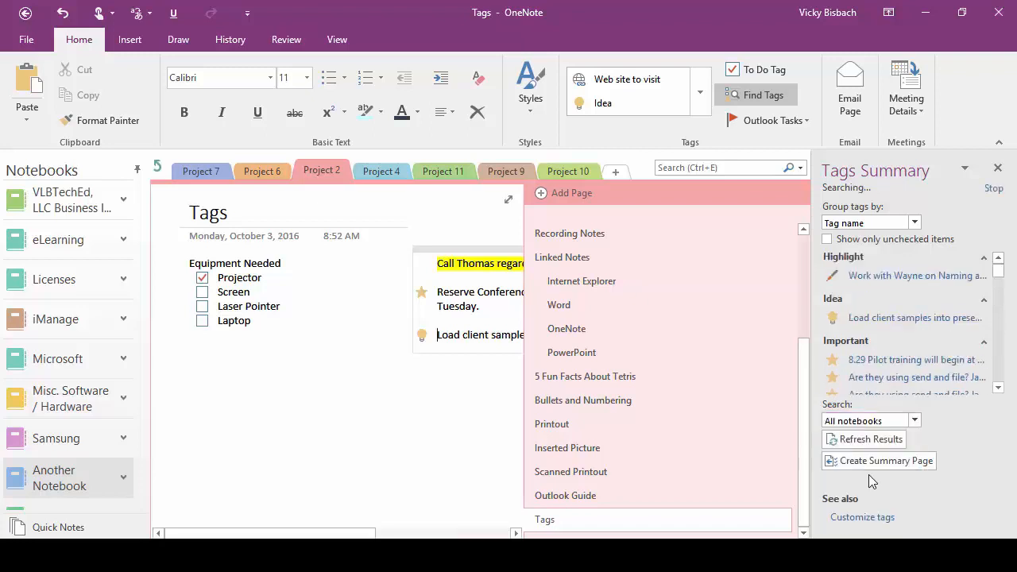
drag(1001, 274, 1005, 391)
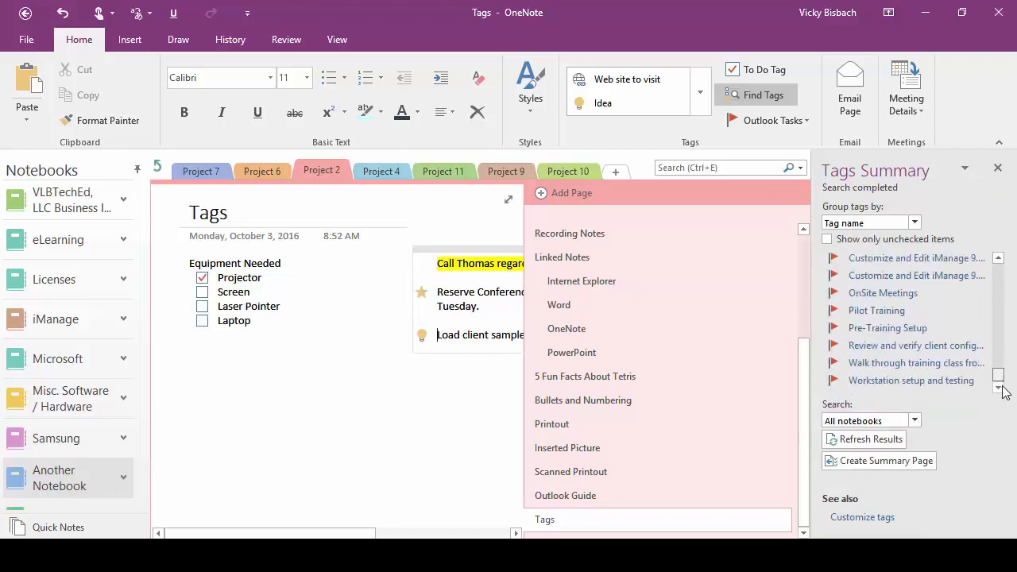
click(915, 421)
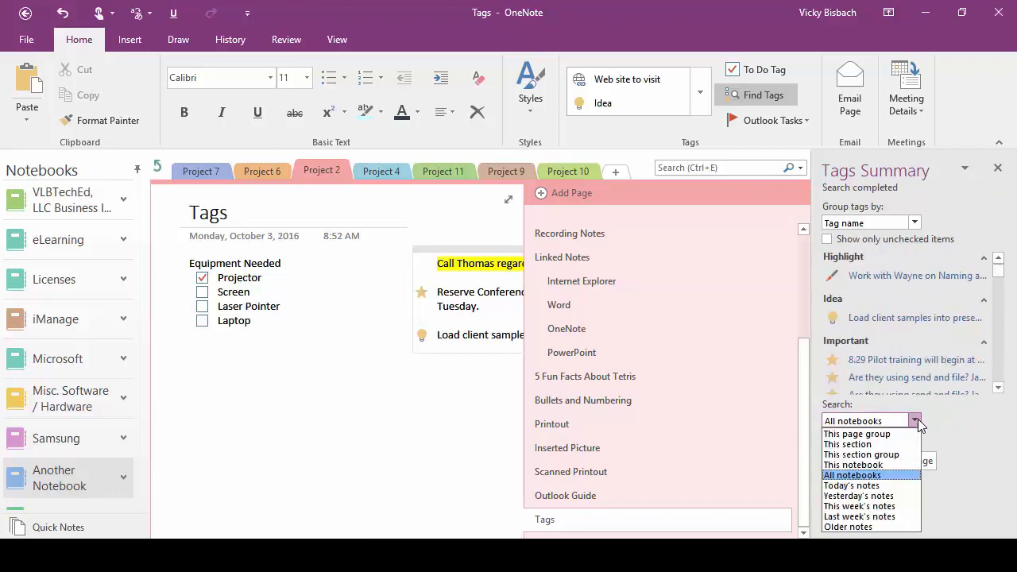
click(852, 465)
drag(998, 274, 999, 366)
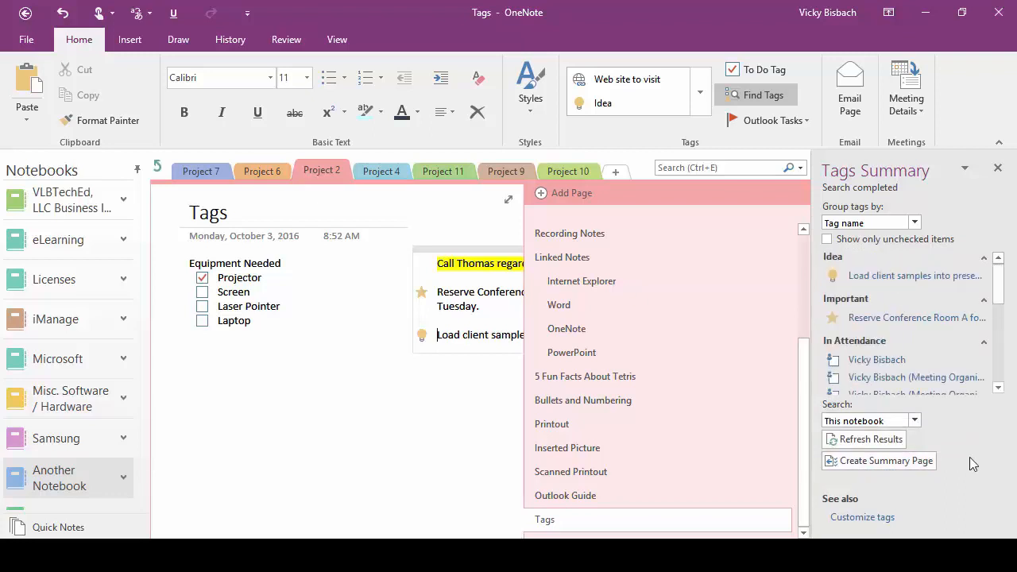
Step: Create a Tags Summary page, review it, and return to the Tags page
click(896, 461)
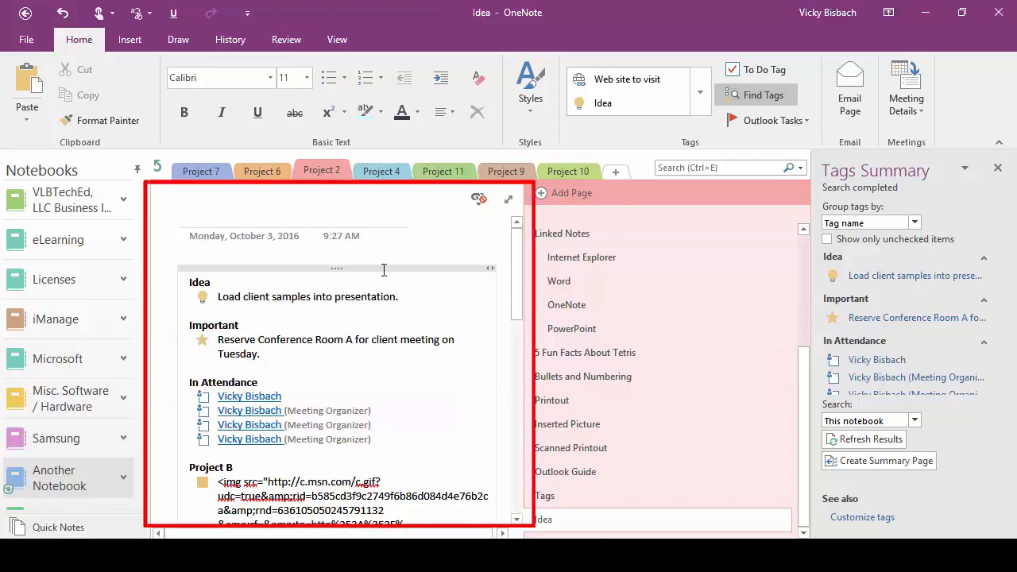
scroll(365, 278, down, 10)
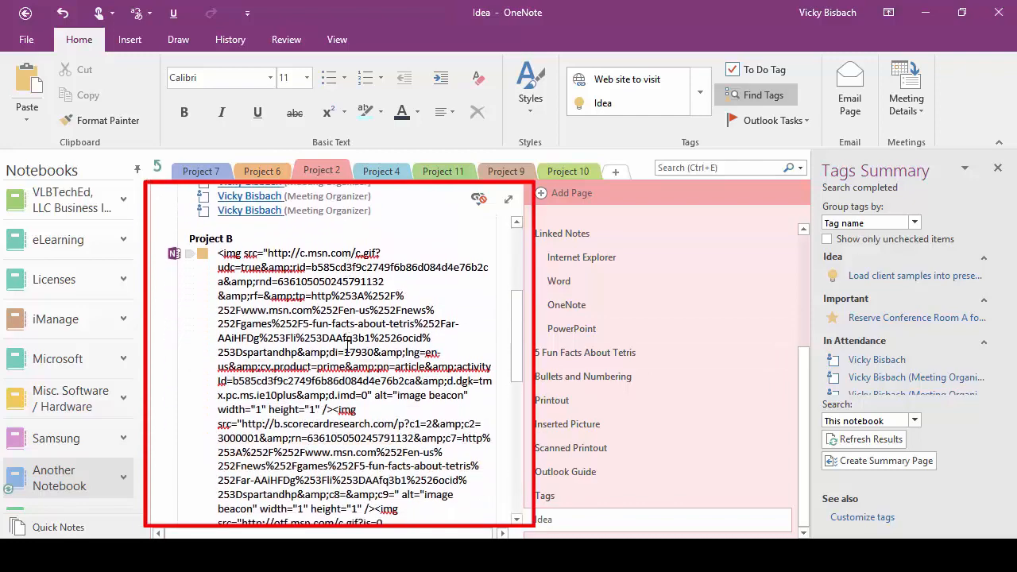
scroll(347, 344, up, 10)
click(544, 494)
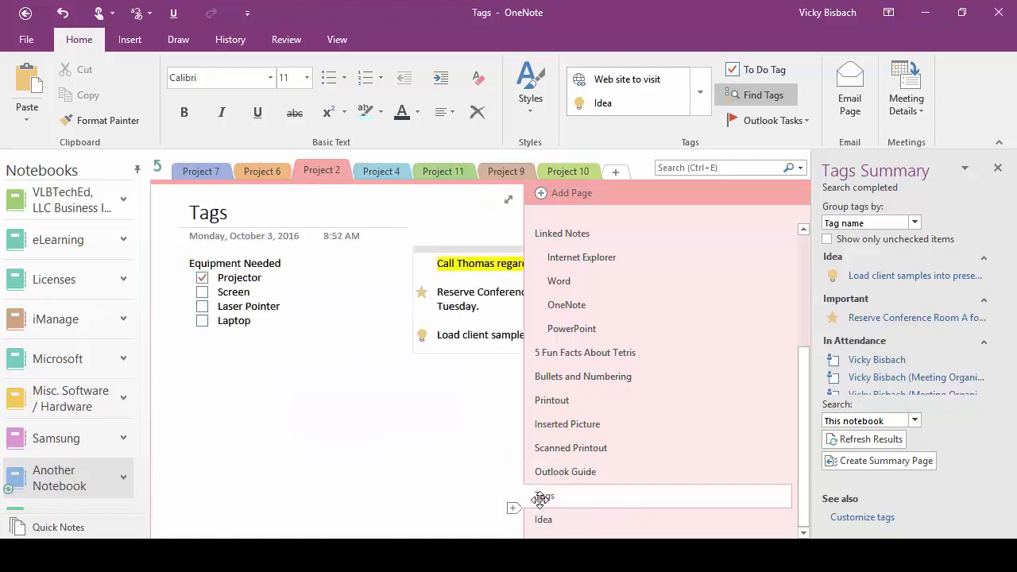
Step: Close the Tags Summary and remove the Important star from the Reserve Conference Room A line
click(997, 168)
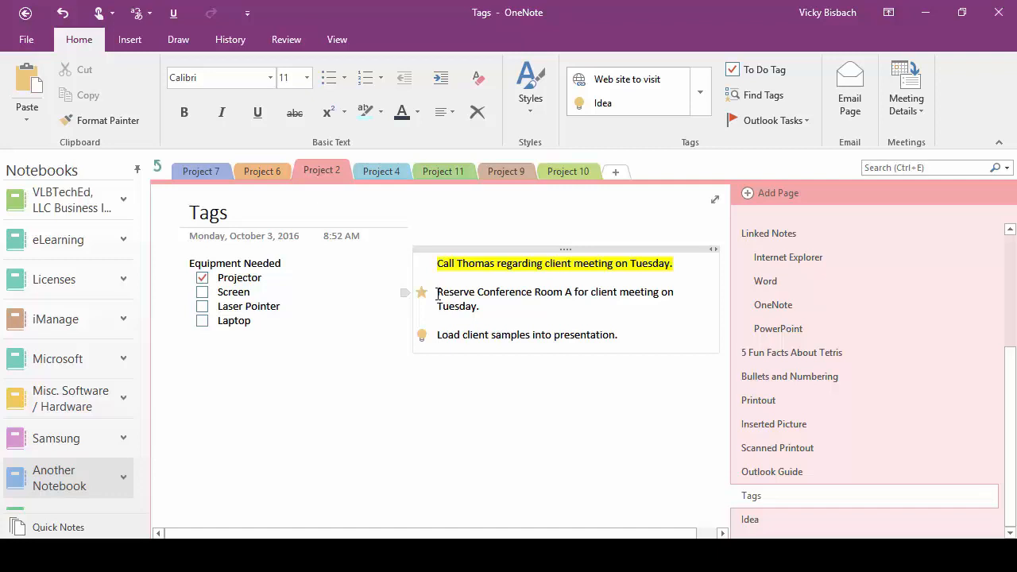
key(ctrl+z)
right_click(437, 292)
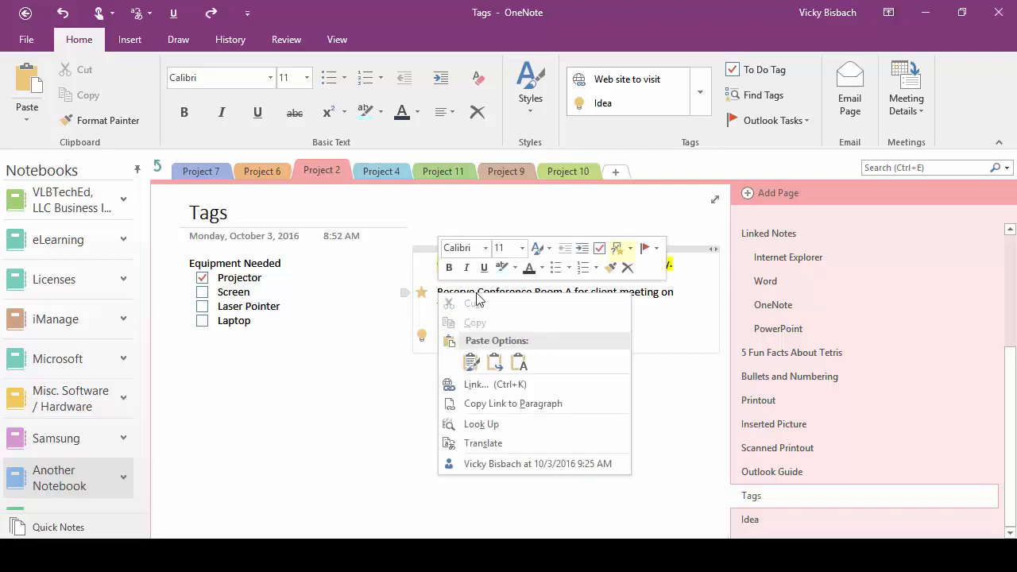
click(629, 248)
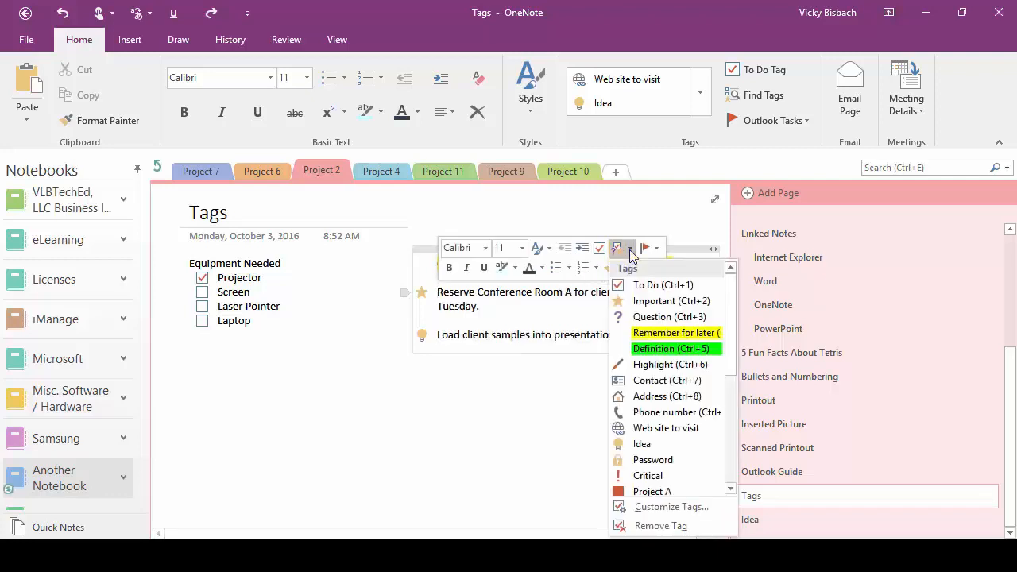
click(643, 527)
click(430, 459)
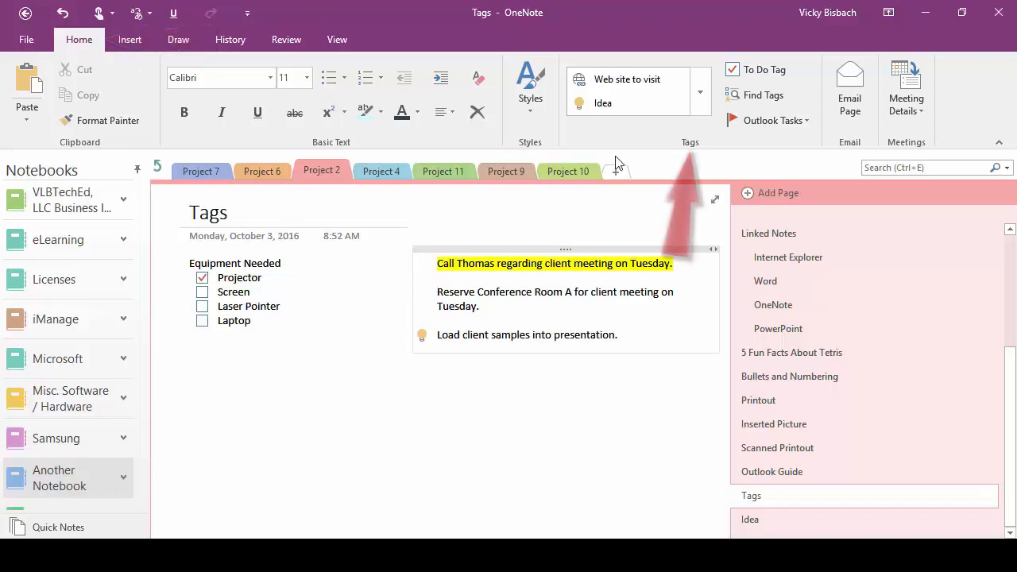
Step: Apply the Idea tag to the Reserve Conference Room A line
click(700, 92)
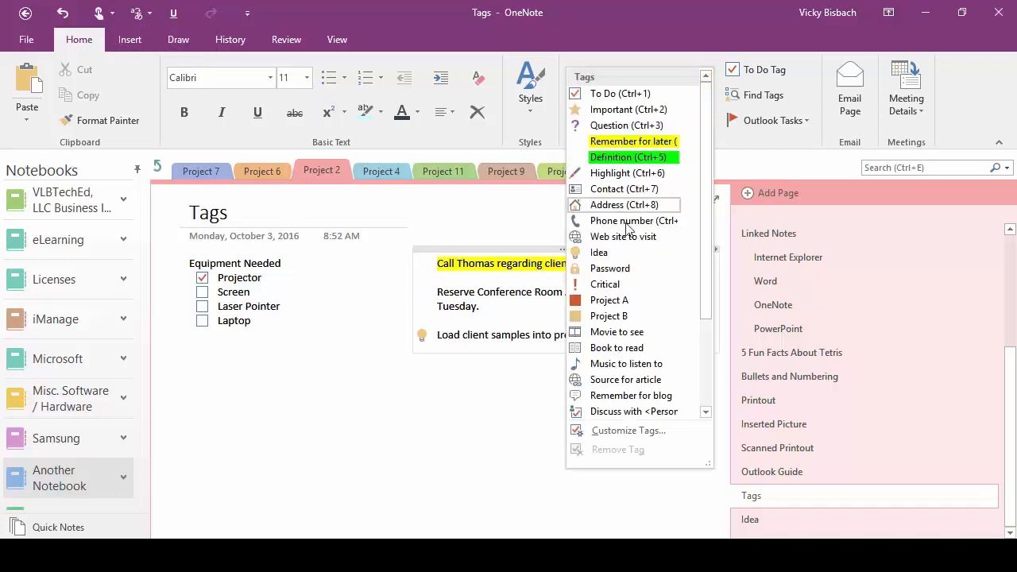
click(619, 254)
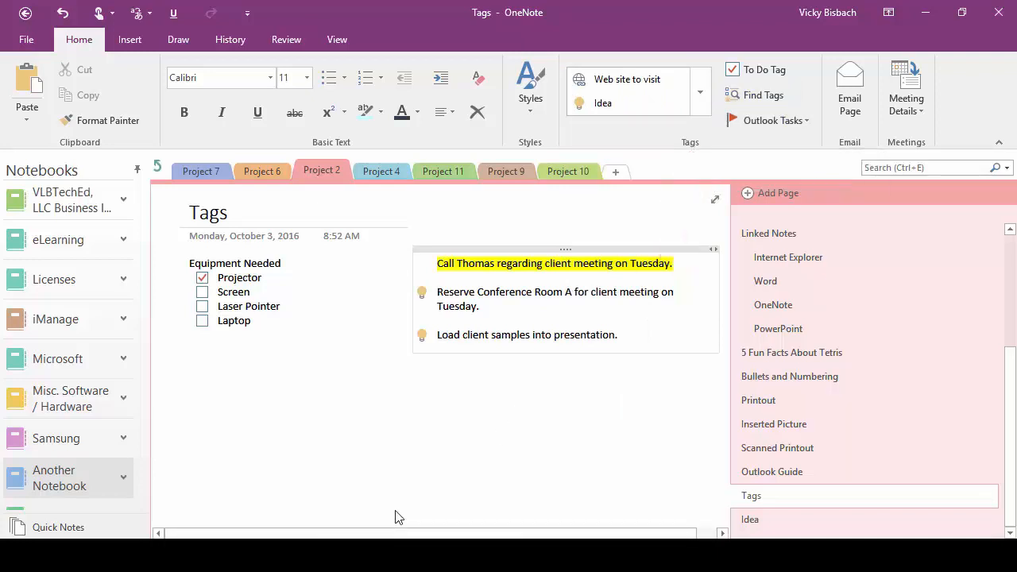
right_click(439, 293)
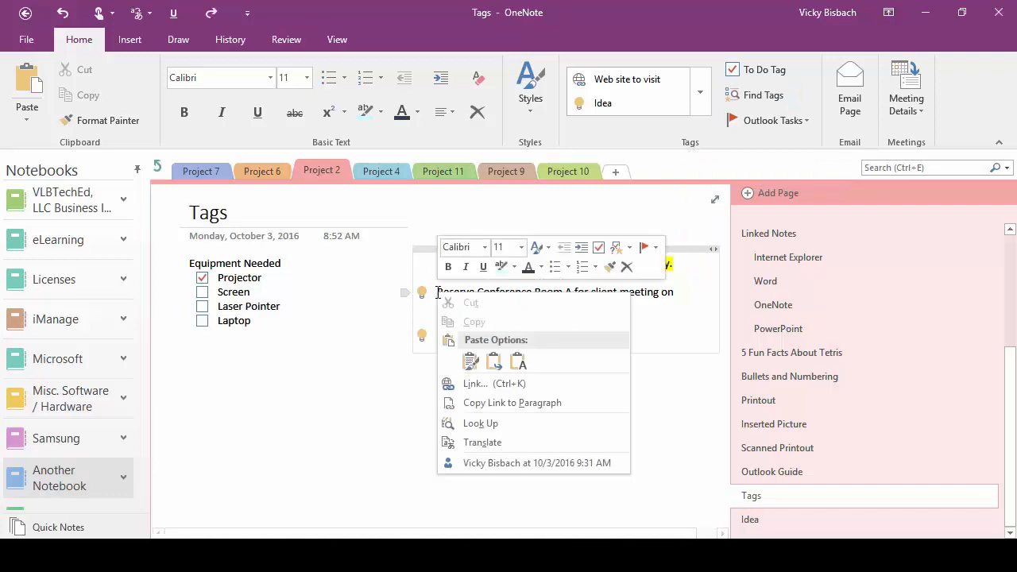
click(618, 247)
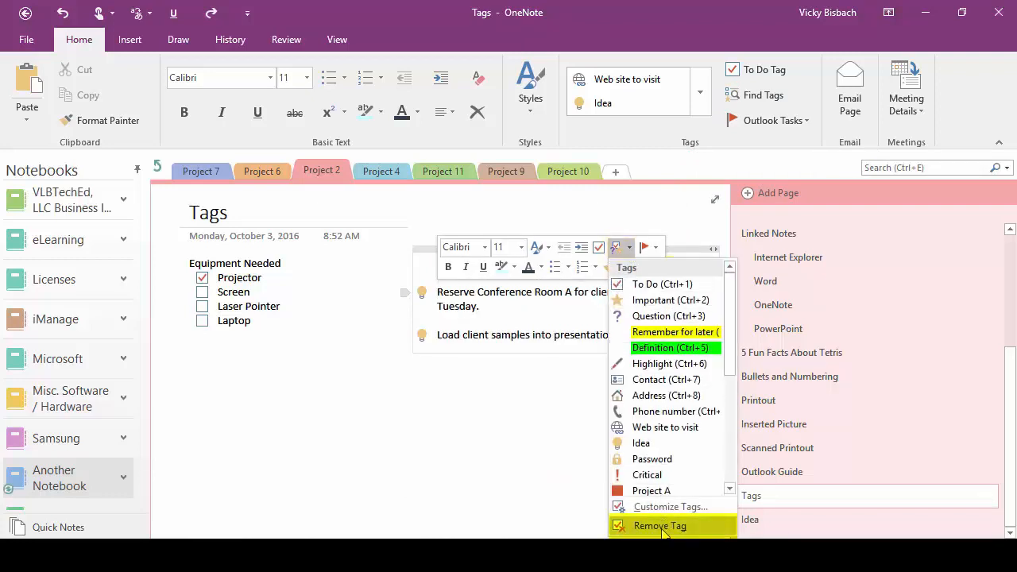